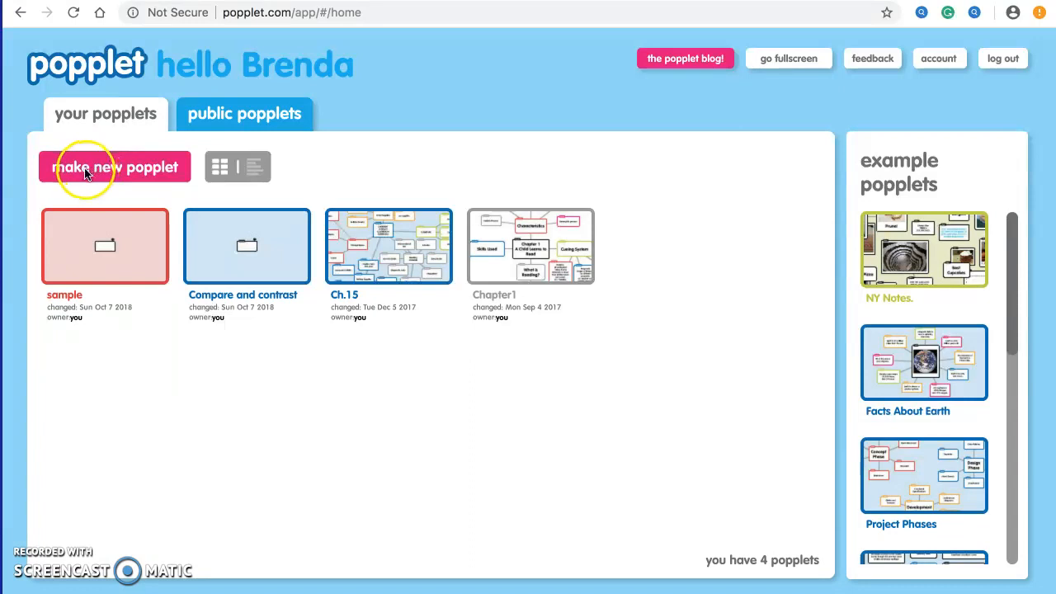
Create a new popplet named "sample" with the blue color
click(138, 169)
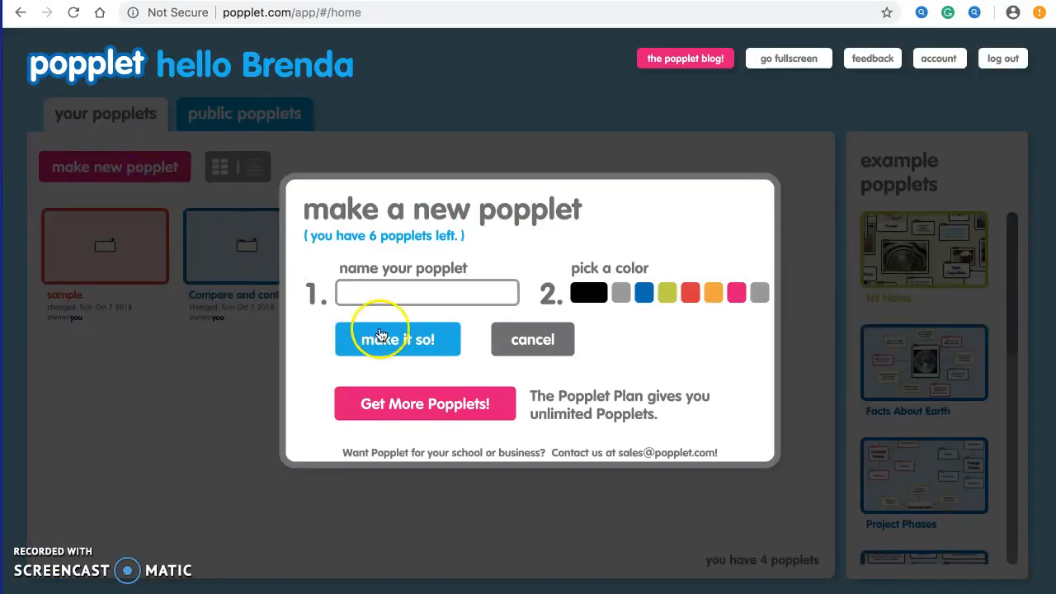
click(370, 292)
text(sam)
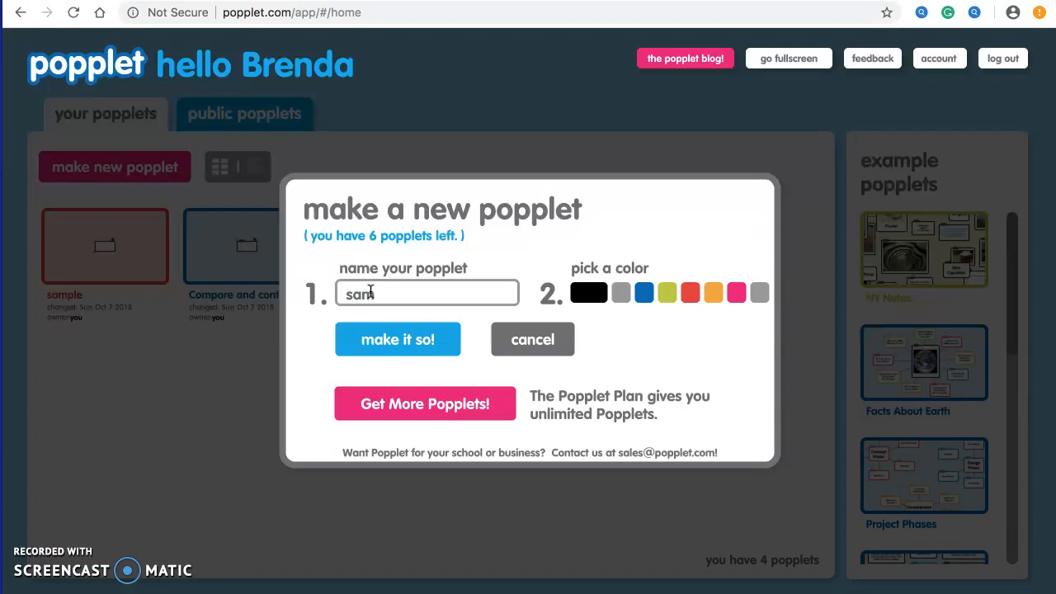
text(ple)
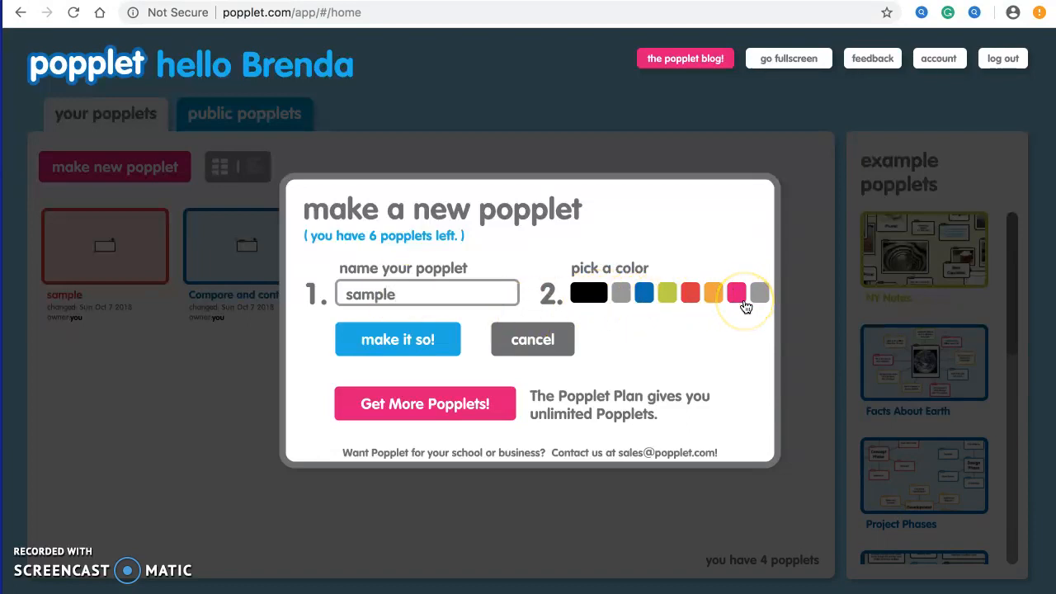
click(643, 301)
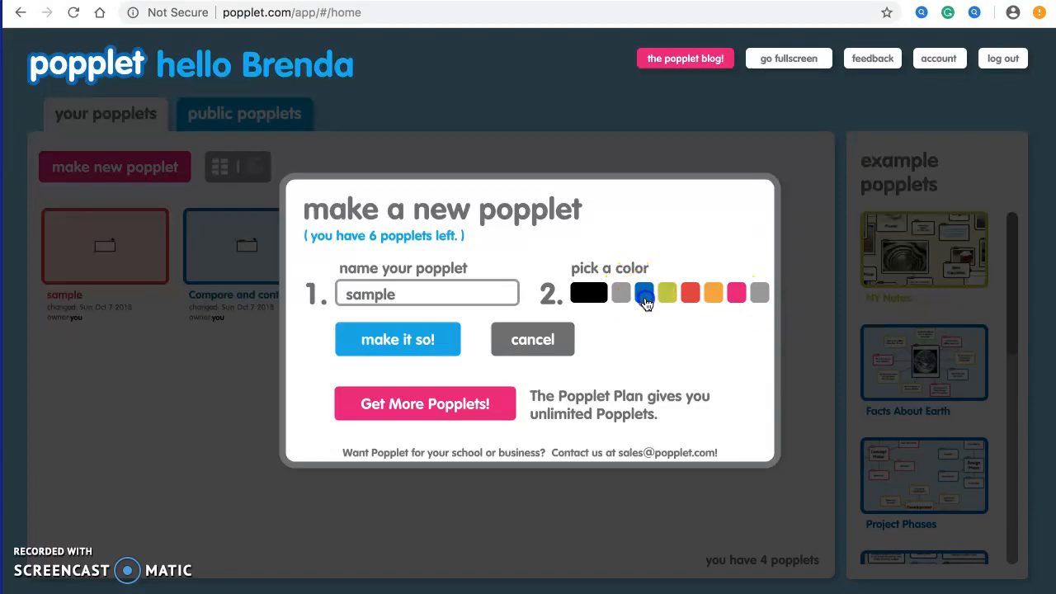
click(424, 347)
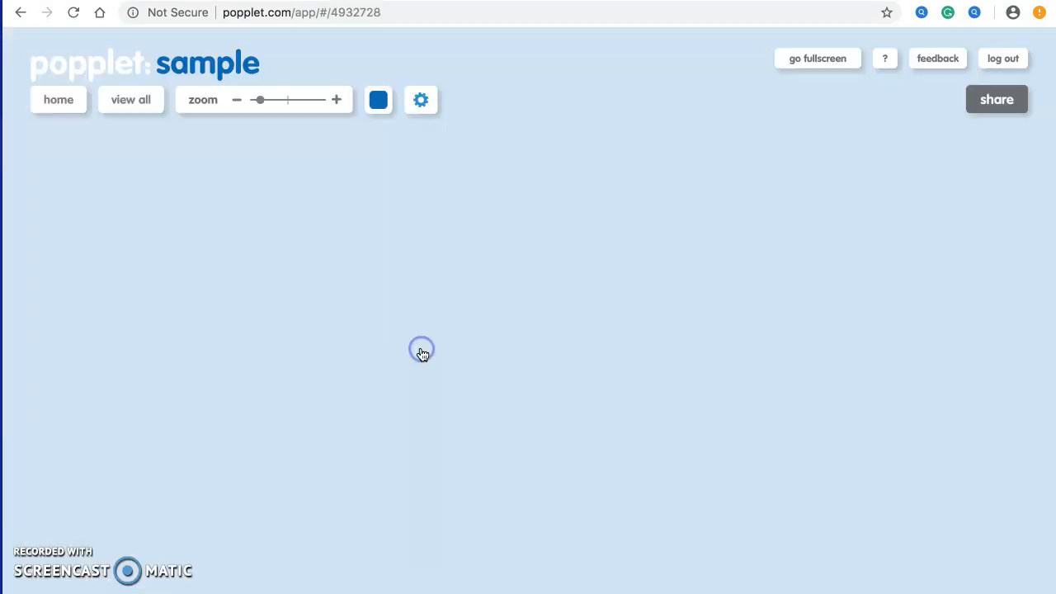
Add a new popple to the empty board
click(376, 102)
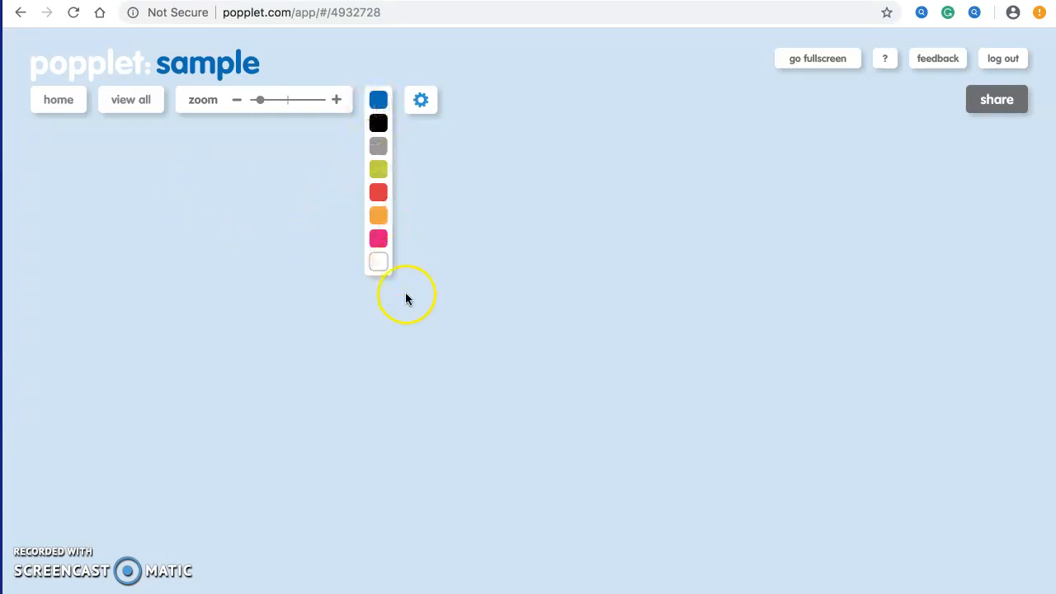
click(418, 108)
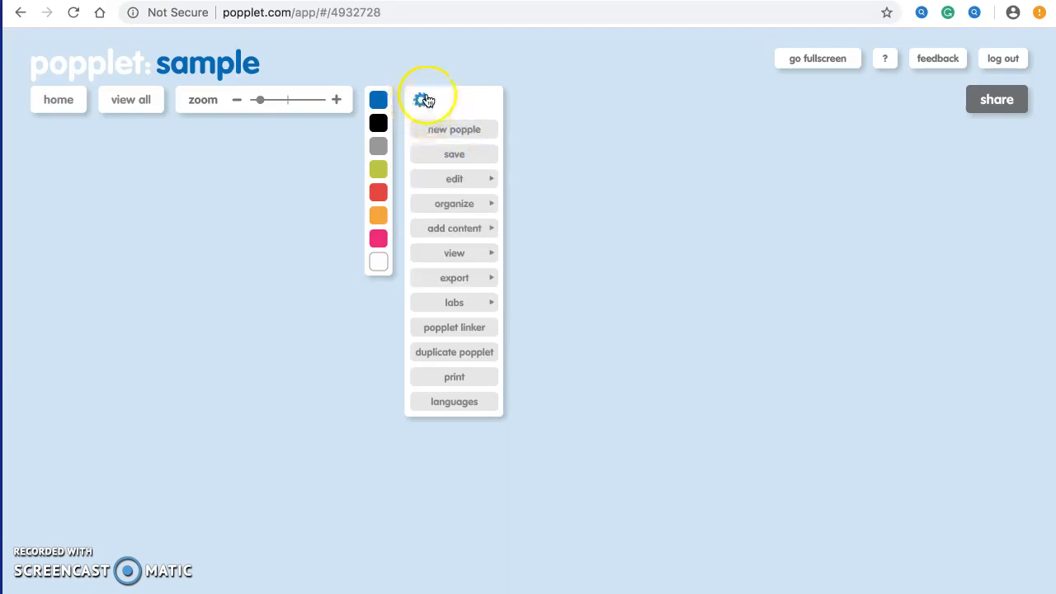
click(438, 129)
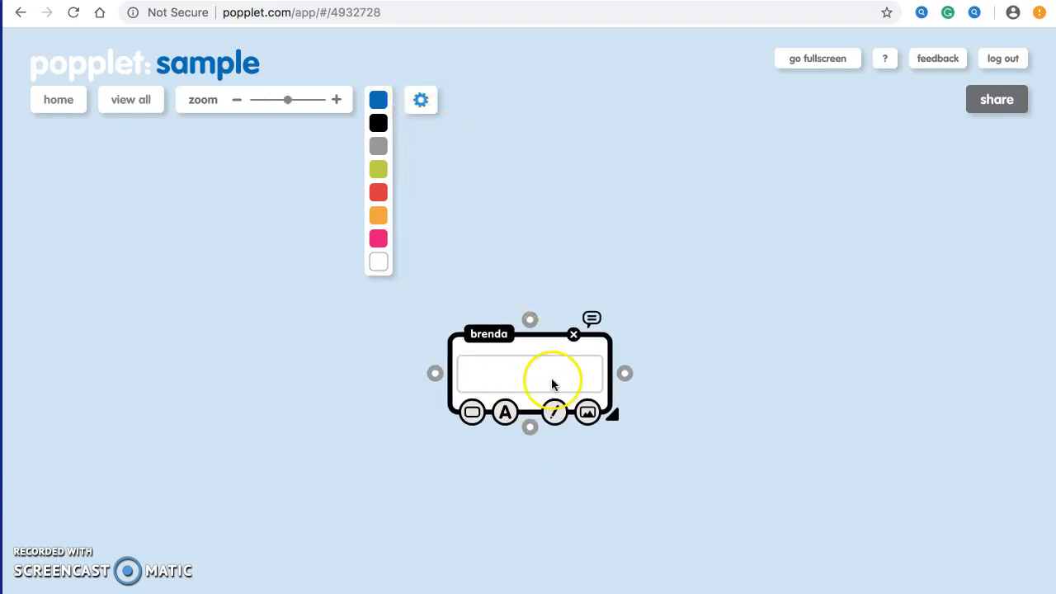
Hide the nametags on the popples with the show nametags view option
click(421, 99)
mouse_move(456, 307)
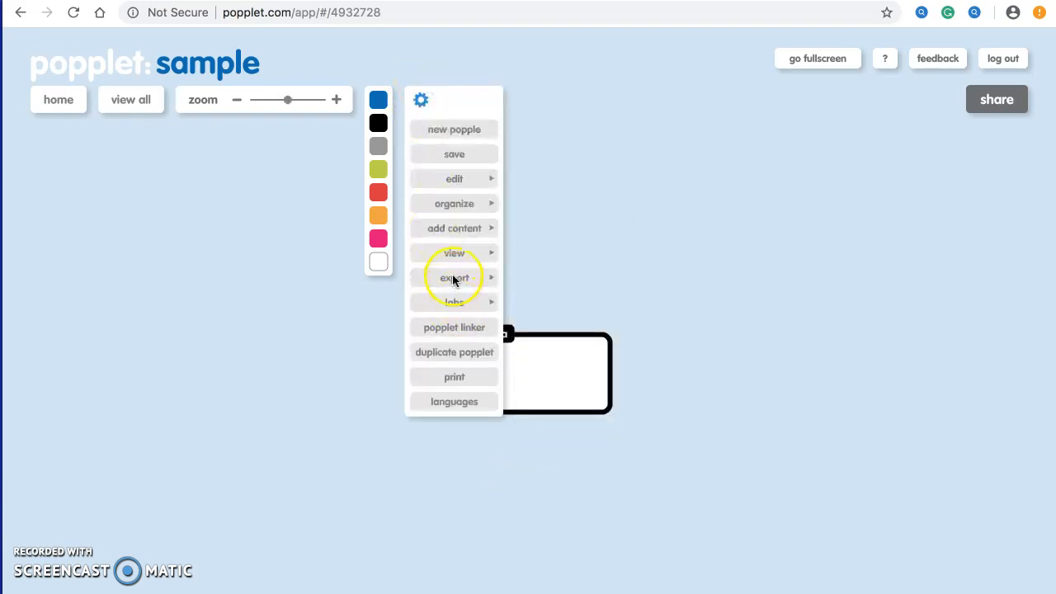
mouse_move(451, 256)
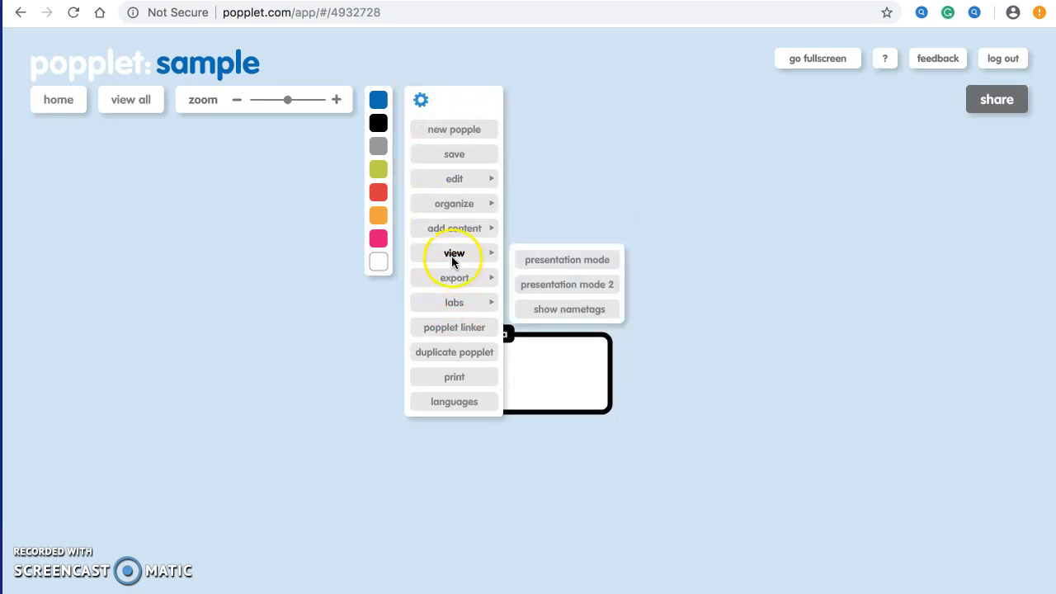
click(570, 307)
Set the border color of the new popple to orange
click(528, 375)
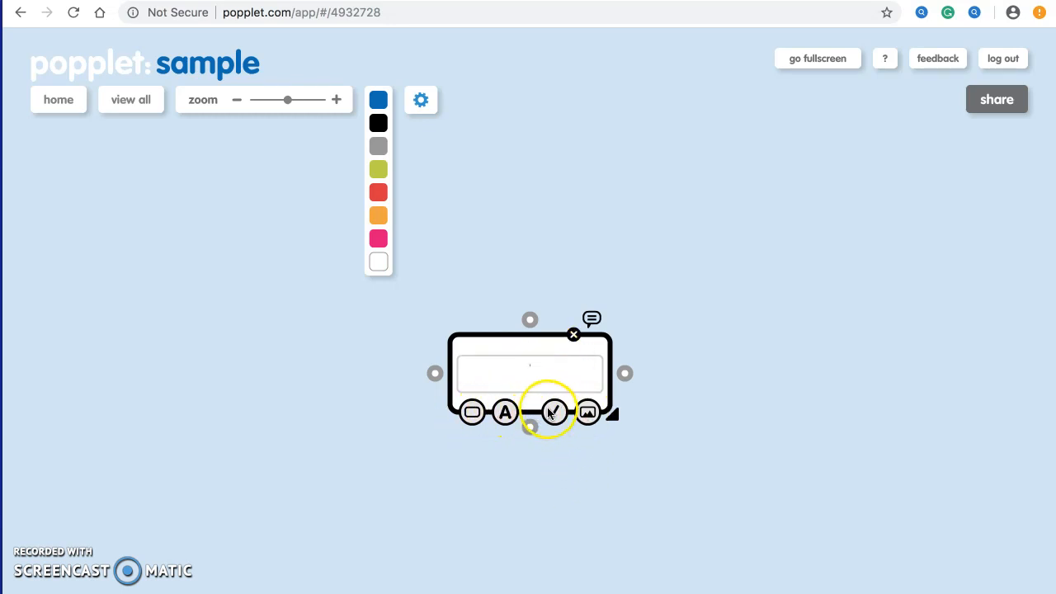
click(471, 413)
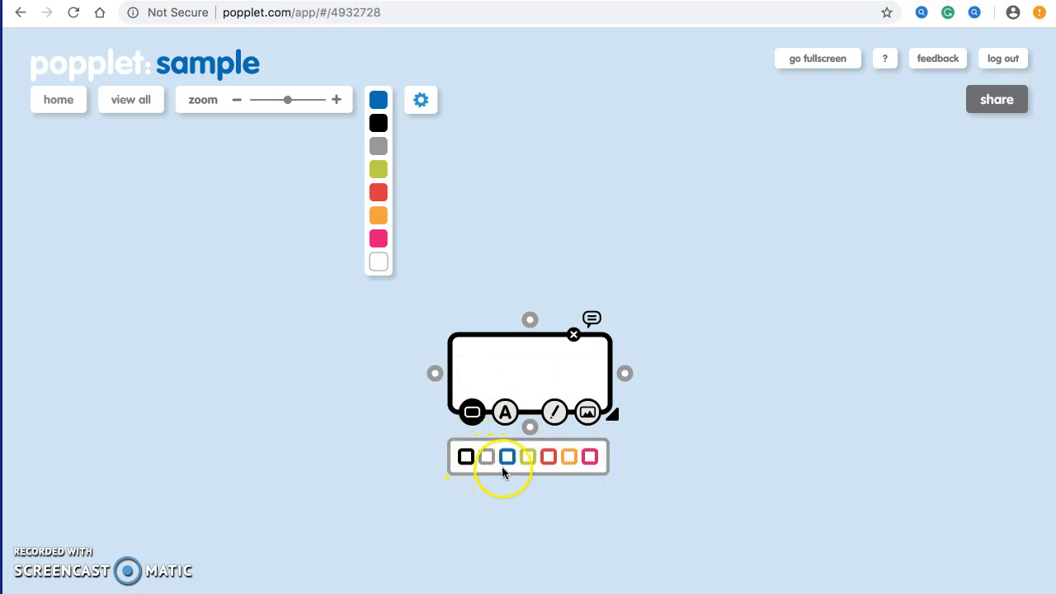
click(569, 457)
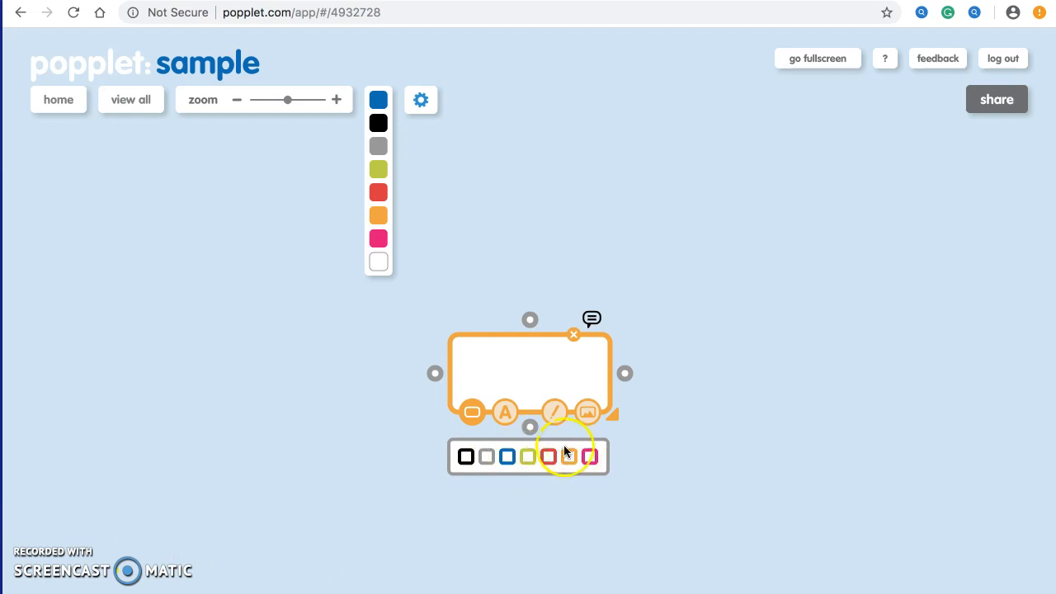
Enter the text "popplet" in the orange popple
click(548, 363)
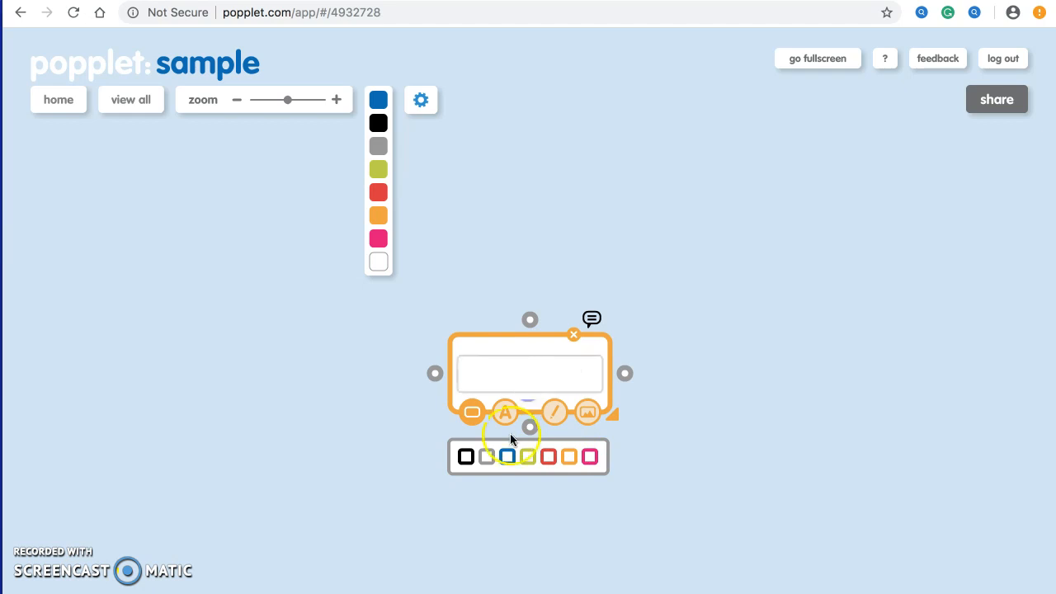
click(505, 412)
click(530, 374)
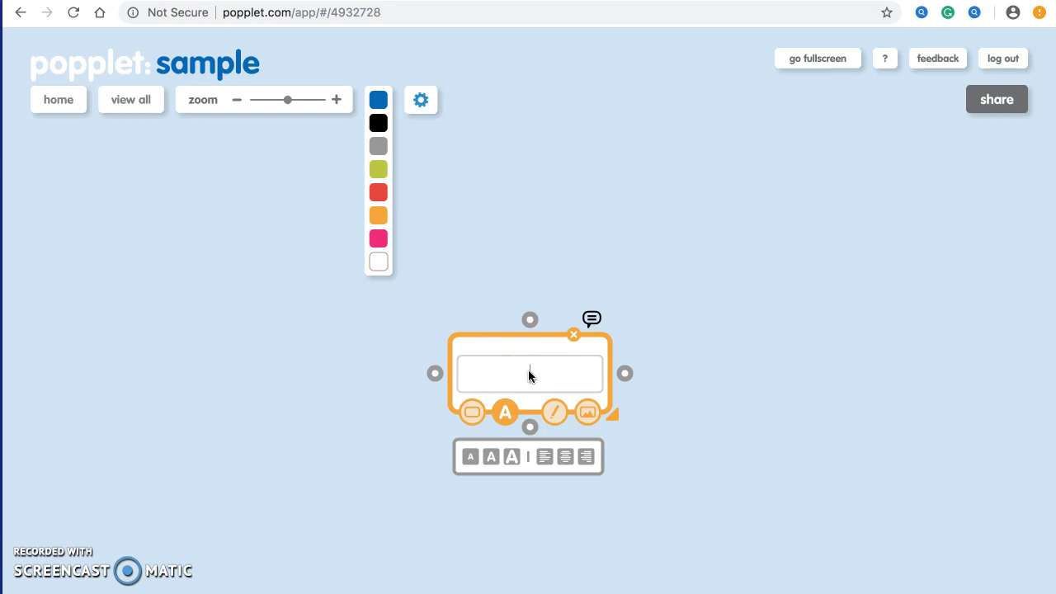
text(popplet)
Set the text in the orange popple to the largest size
click(470, 458)
click(488, 456)
click(466, 456)
click(510, 457)
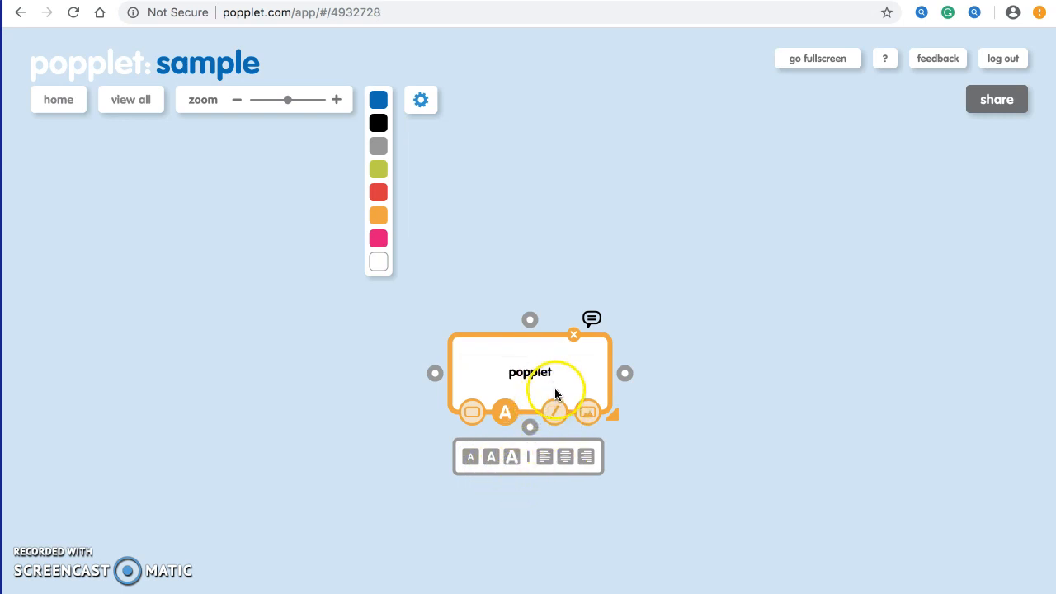
click(513, 456)
Draw a blue freehand square above the word "popplet" and clear the drawing
click(555, 413)
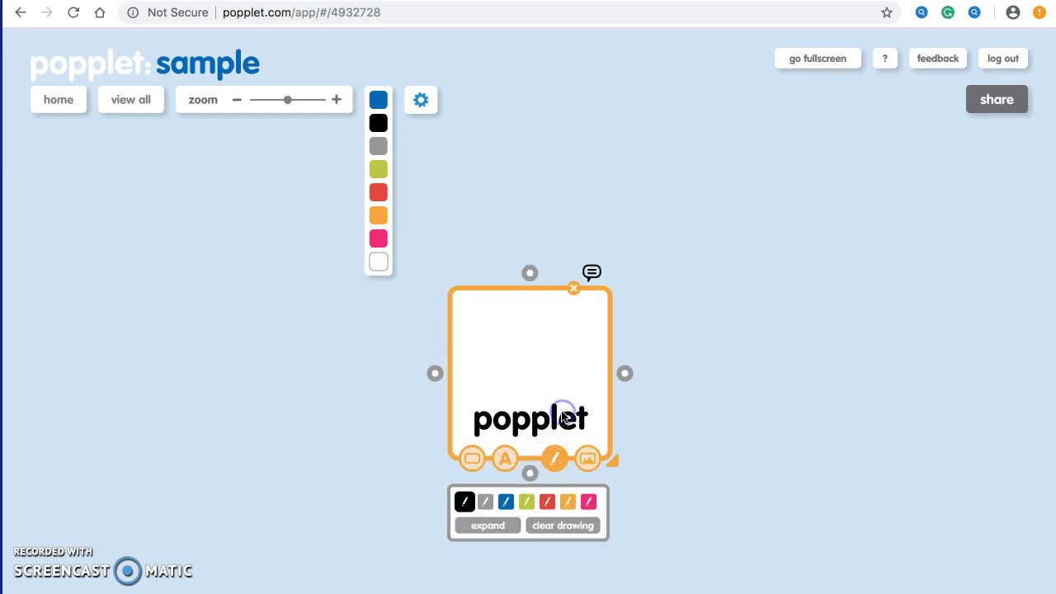
click(506, 501)
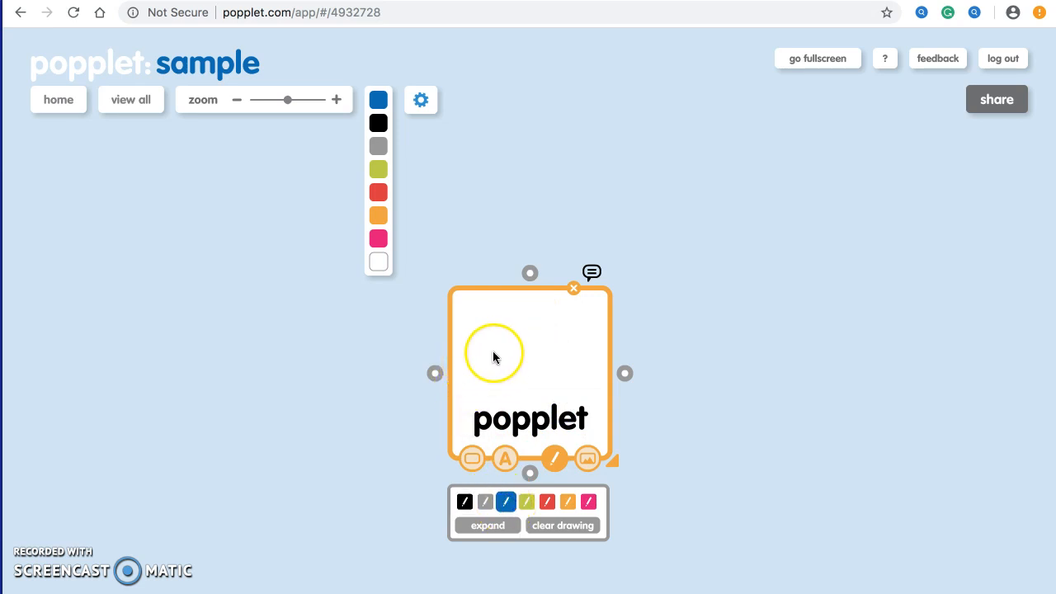
click(479, 369)
mouse_move(479, 369)
mouse_down()
mouse_move(523, 370)
mouse_move(516, 331)
mouse_move(486, 332)
mouse_move(479, 360)
mouse_up()
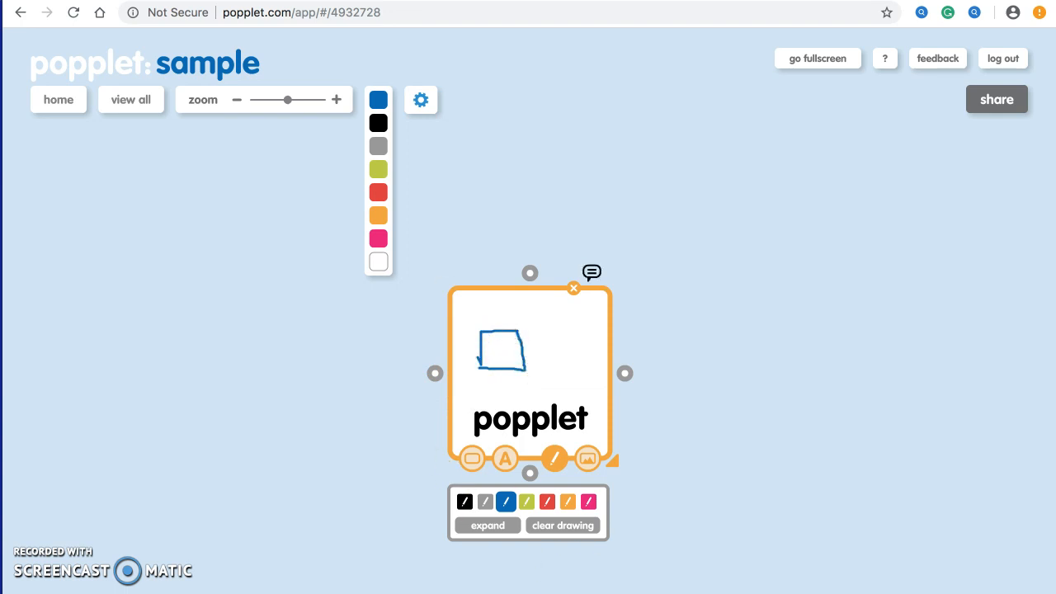
click(552, 533)
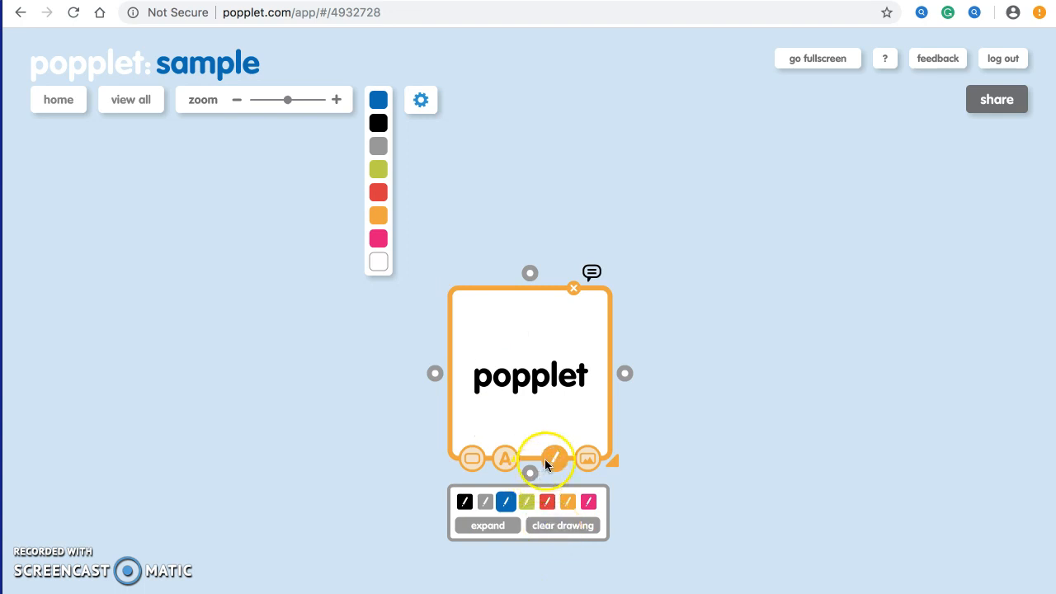
click(586, 459)
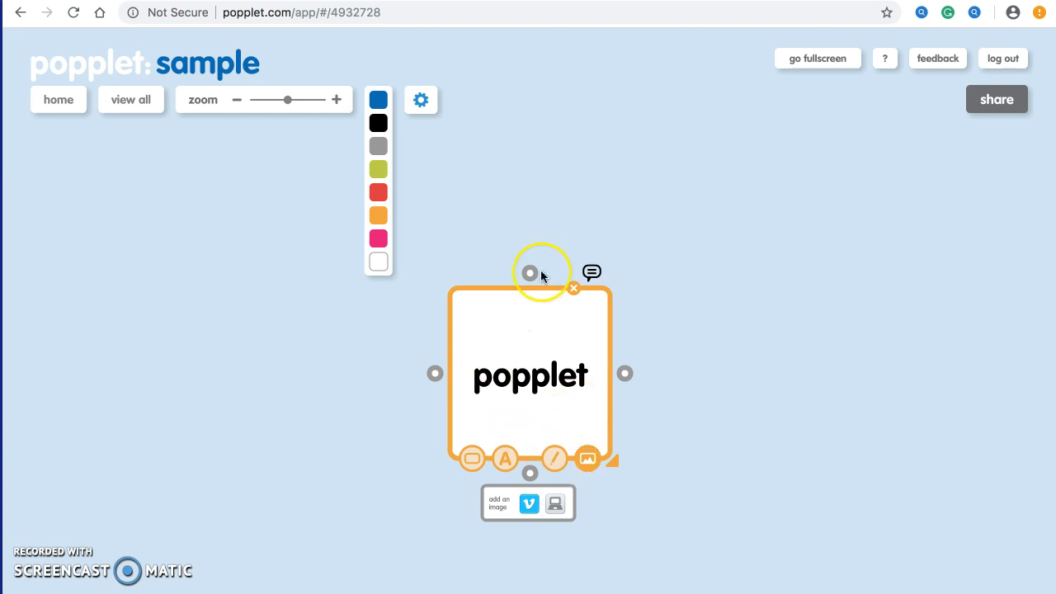
click(625, 488)
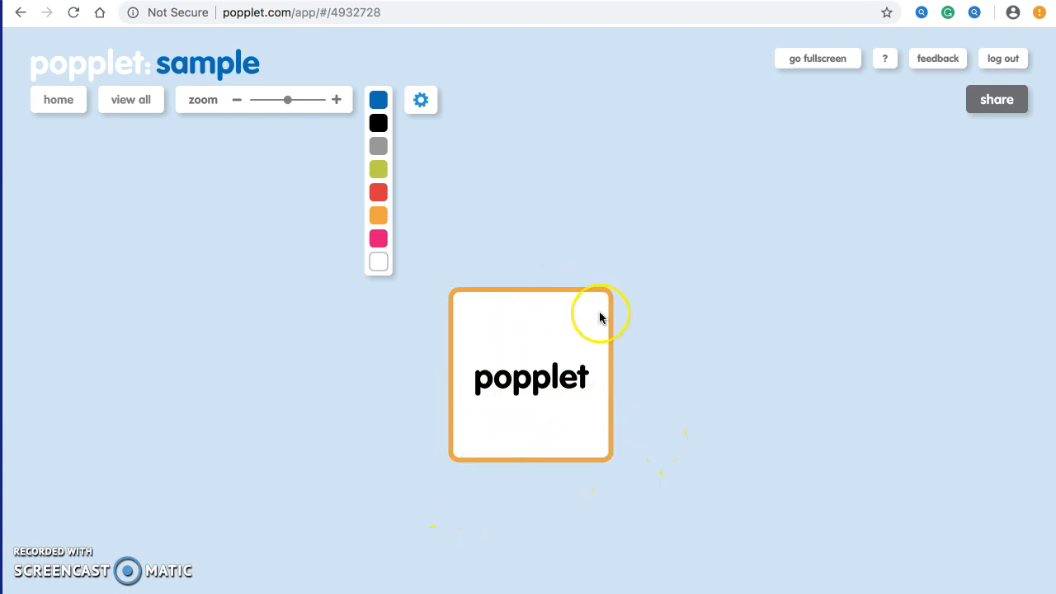
Add a connected popple to the left of the orange popple and give it a blue border
click(523, 342)
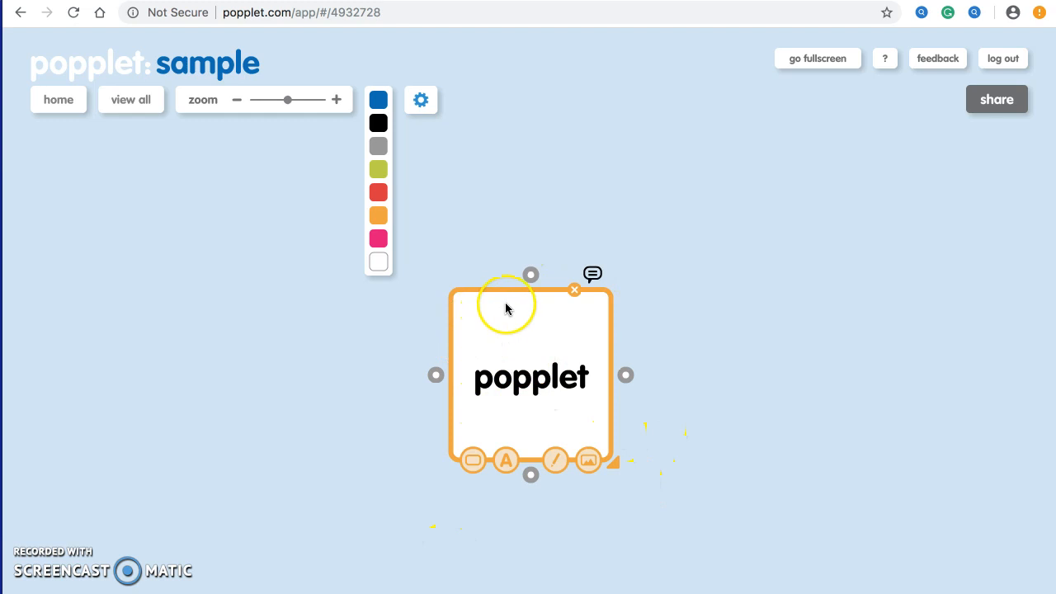
click(435, 376)
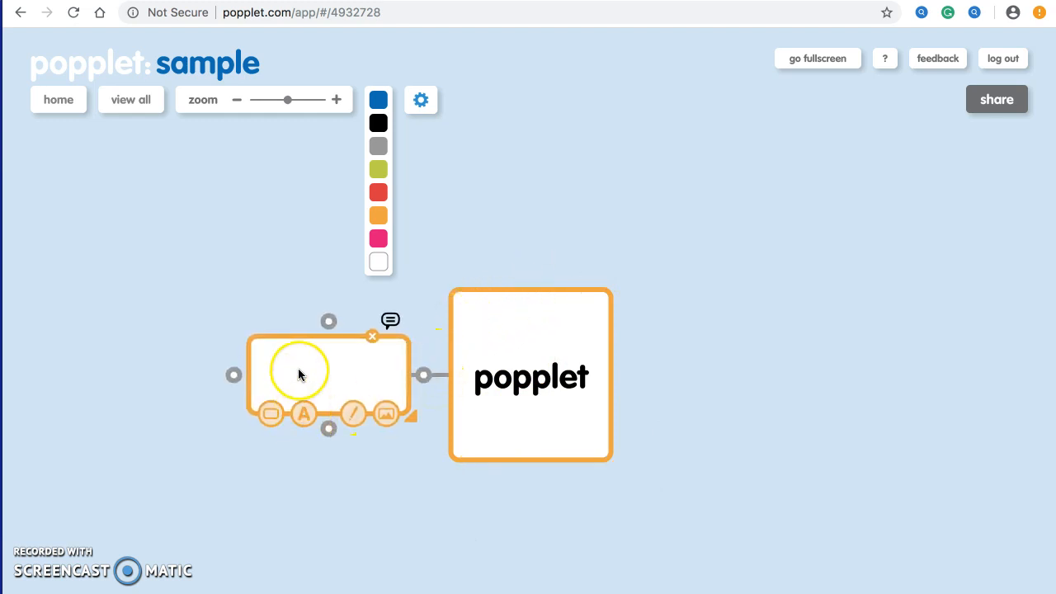
click(272, 416)
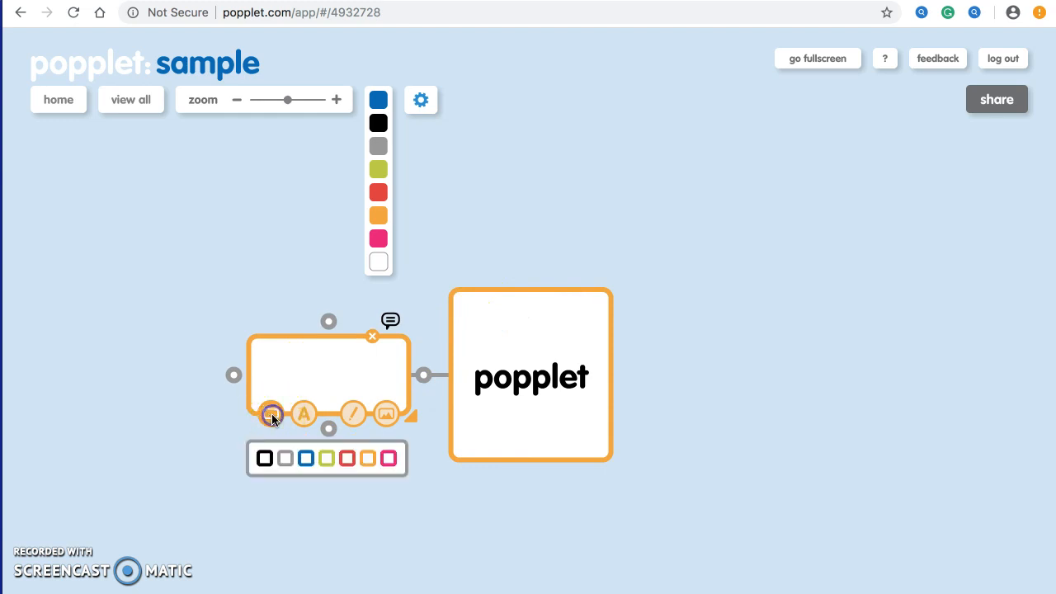
click(306, 458)
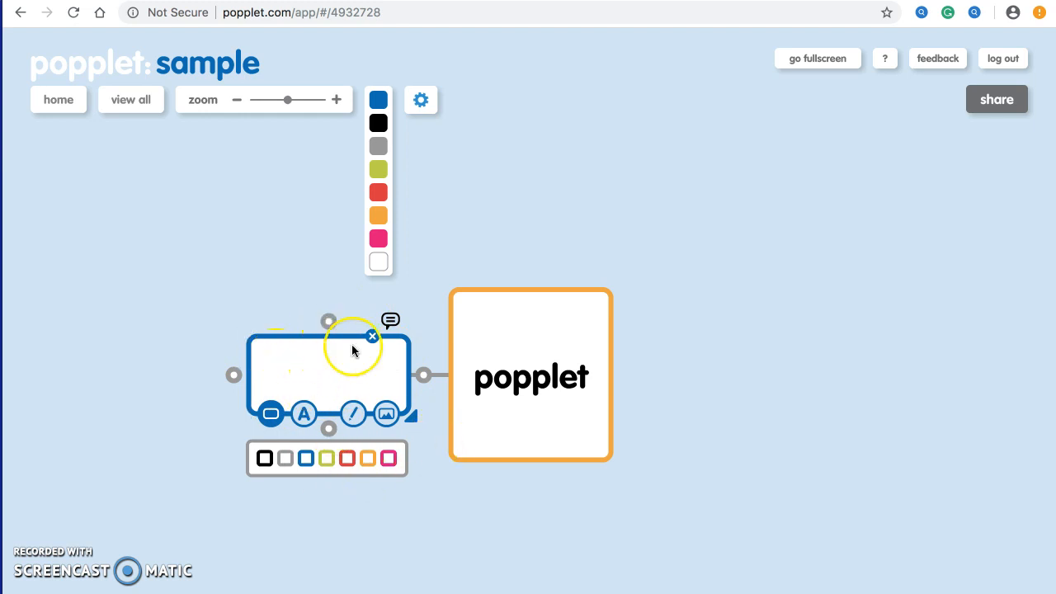
Add a connected popple below the blue one and link it to the orange "popplet" popple
click(458, 519)
click(334, 411)
click(333, 428)
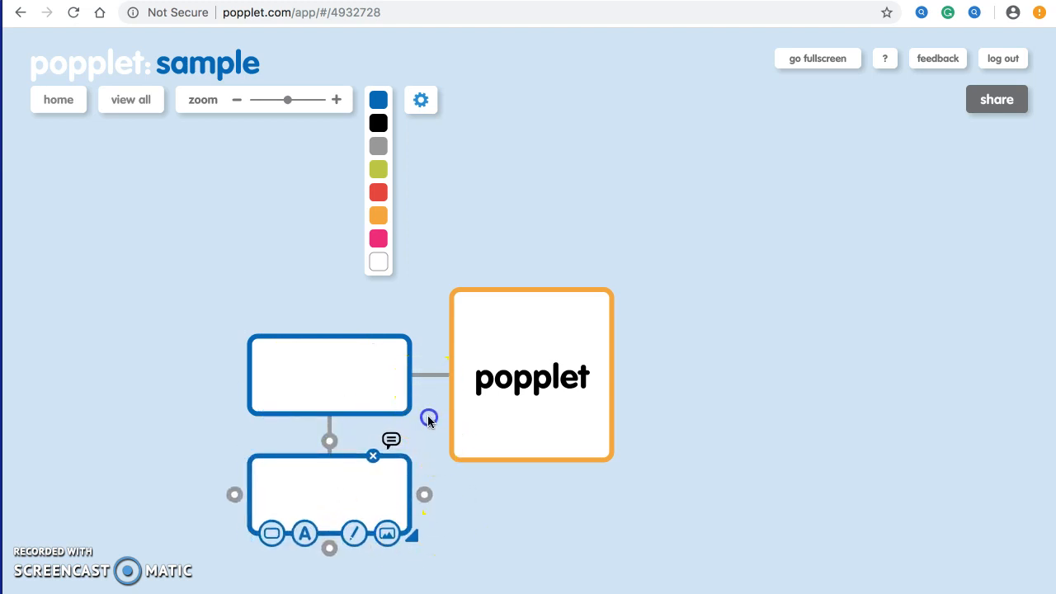
drag(424, 494, 478, 459)
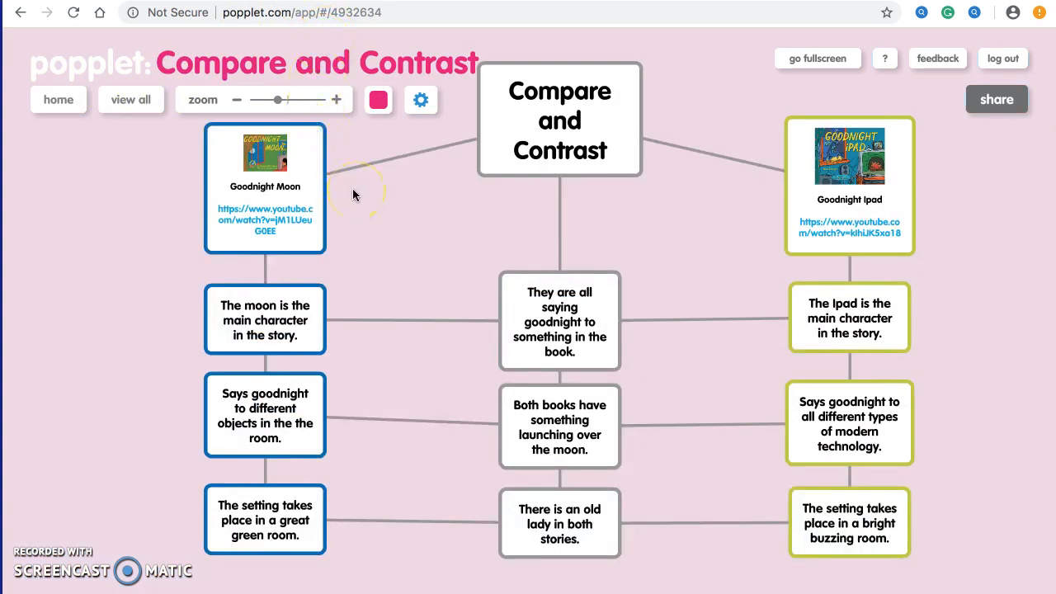
Inspect the YouTube link in the Goodnight Moon popple of the Compare and Contrast popplet
mouse_move(300, 206)
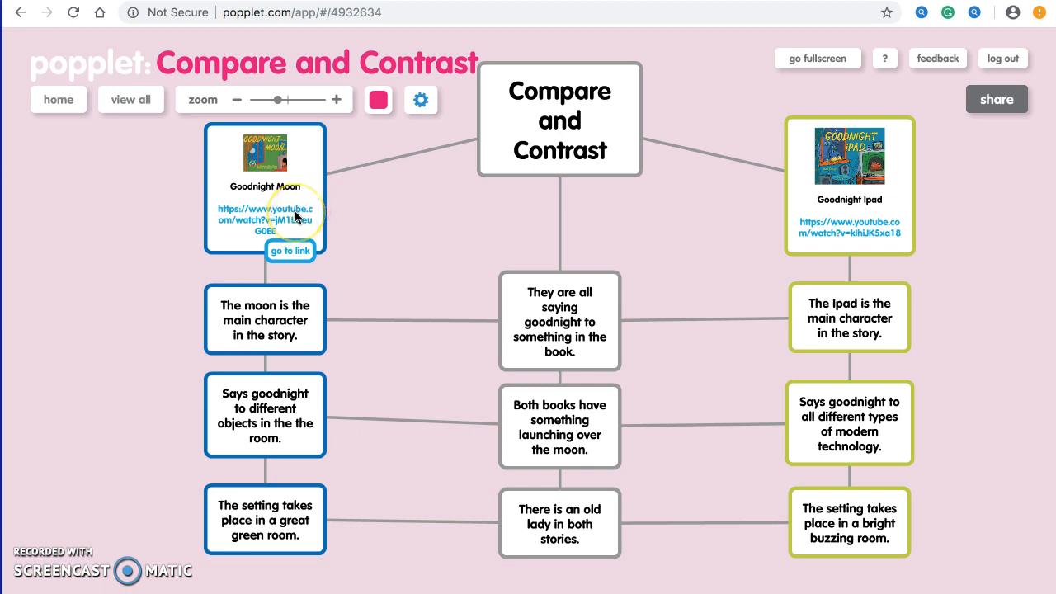